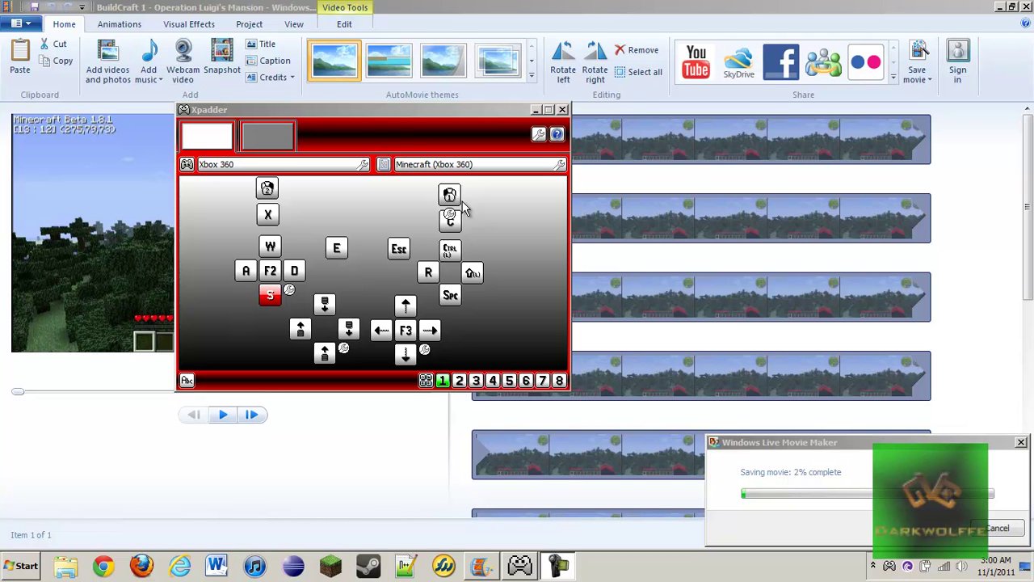
# - Test the Xbox 360 controller's stick directions against the assignments in the Minecraft (Xbox 360) profile
pyautogui.press('Down')
pyautogui.press('s')
pyautogui.press('w')
pyautogui.press('a')
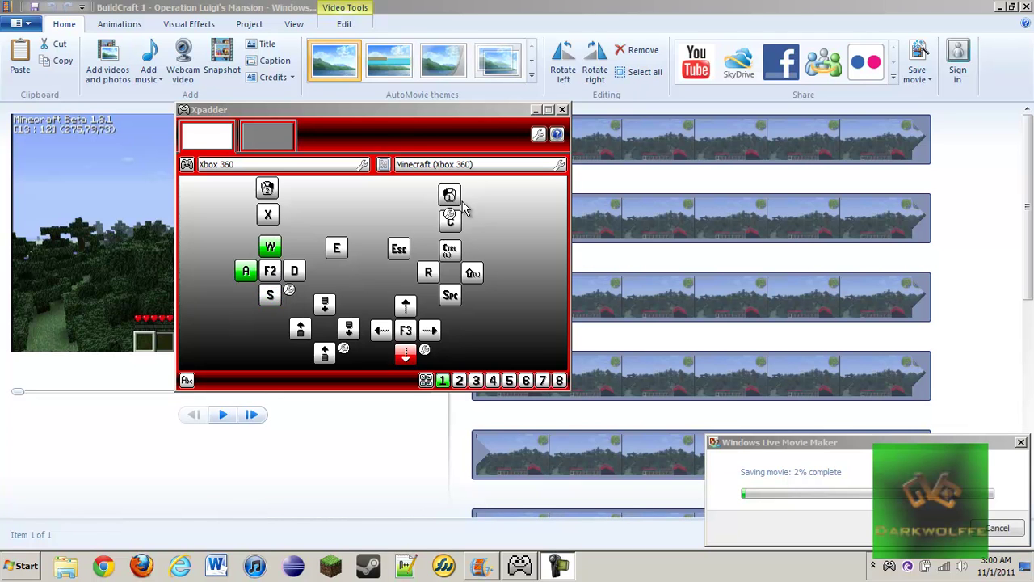
pyautogui.press('Left')
pyautogui.press('s')
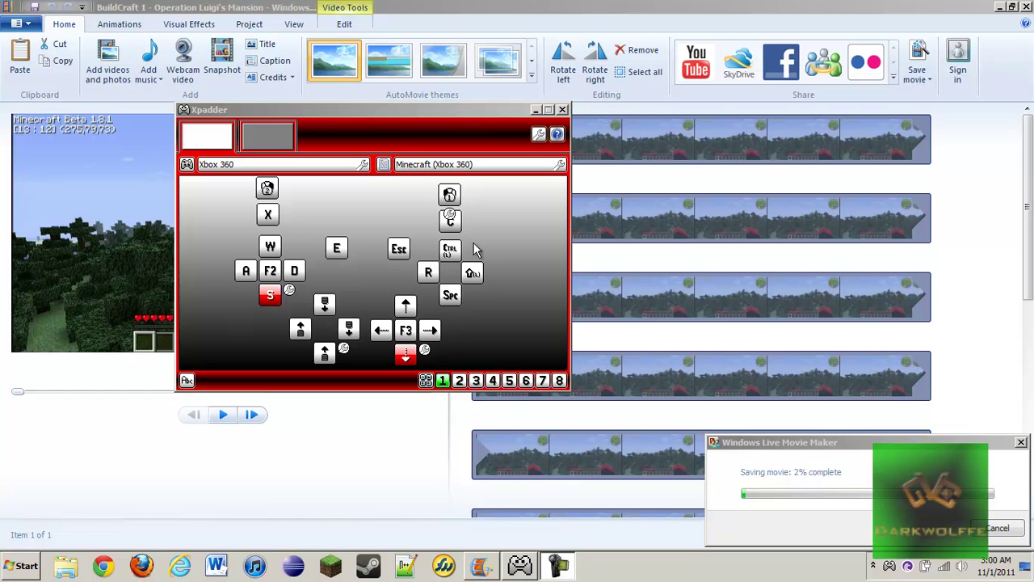
pyautogui.moveTo(366, 113); pyautogui.dragTo(489, 144)
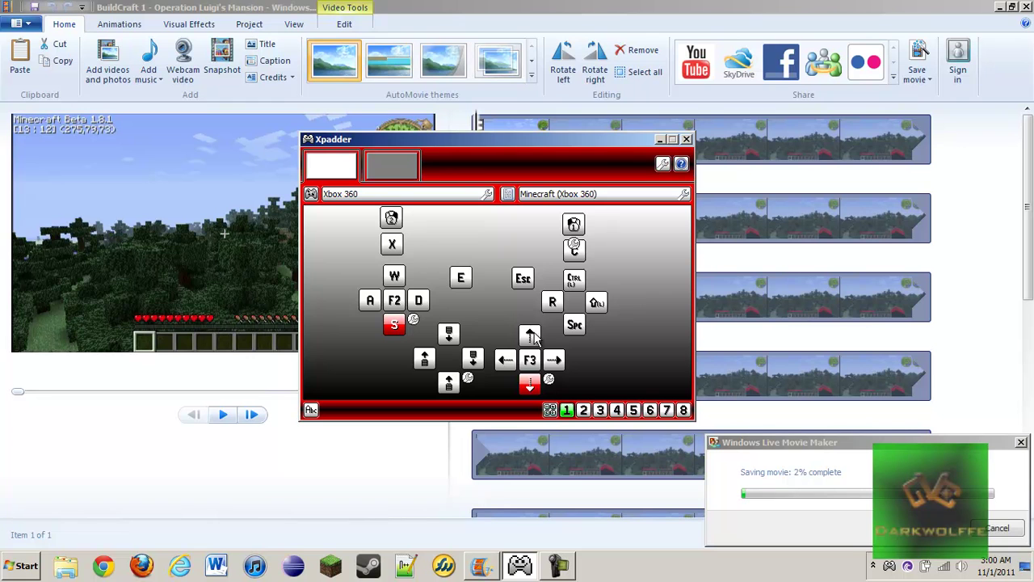
pyautogui.click(311, 143)
pyautogui.click(386, 145)
pyautogui.moveTo(442, 146); pyautogui.dragTo(365, 155)
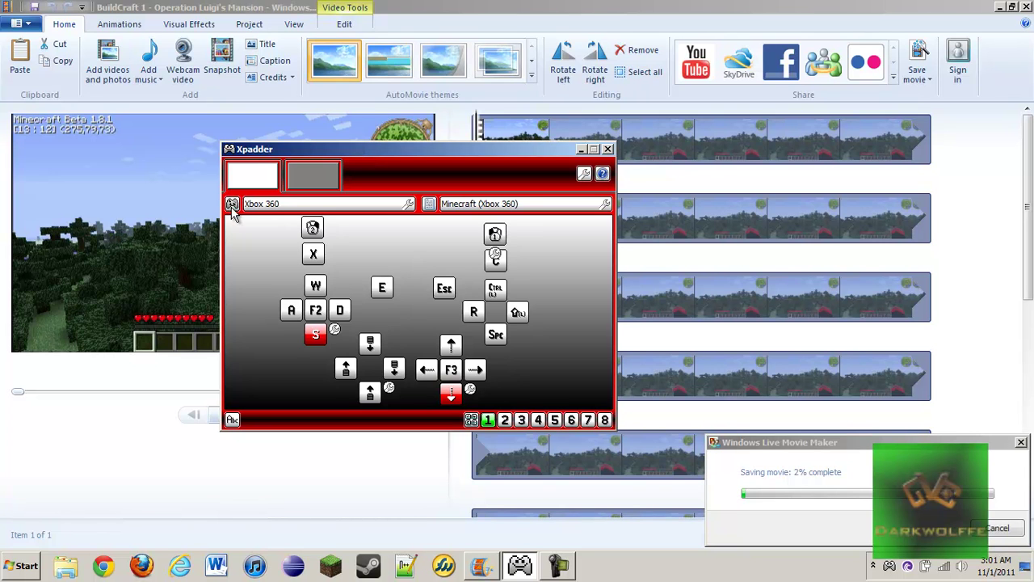
# - Switch to the second controller, the Saitek ST90 USB Stick, and start a new controller layout for it
pyautogui.click(323, 178)
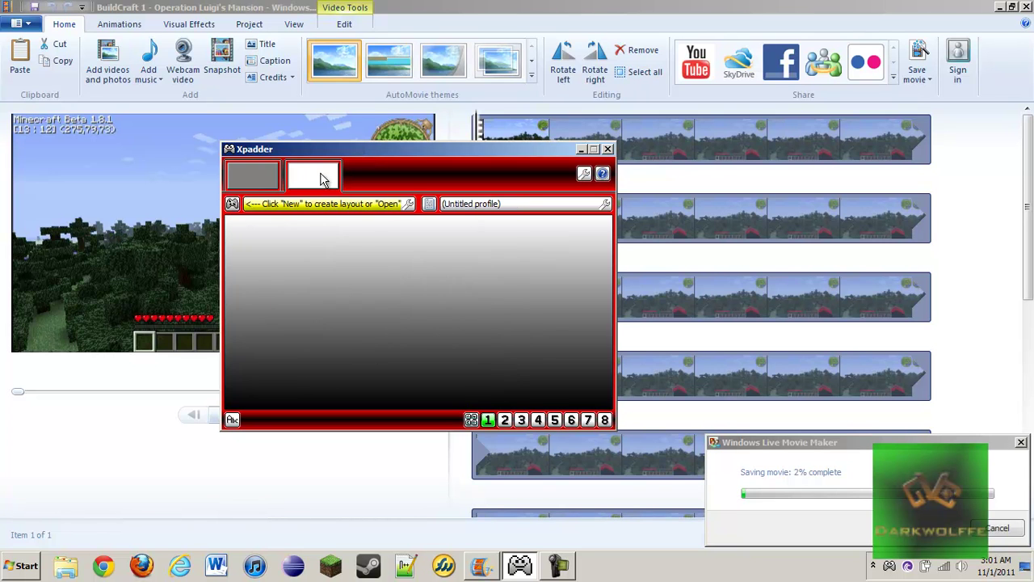
pyautogui.click(260, 183)
pyautogui.click(276, 182)
pyautogui.moveTo(327, 153); pyautogui.dragTo(352, 167)
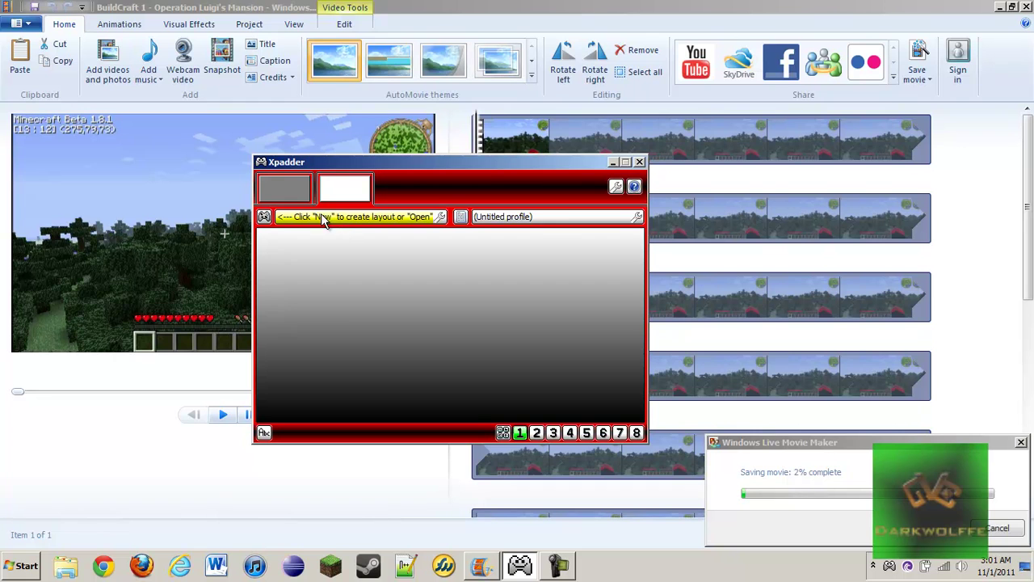
pyautogui.click(264, 218)
pyautogui.click(279, 233)
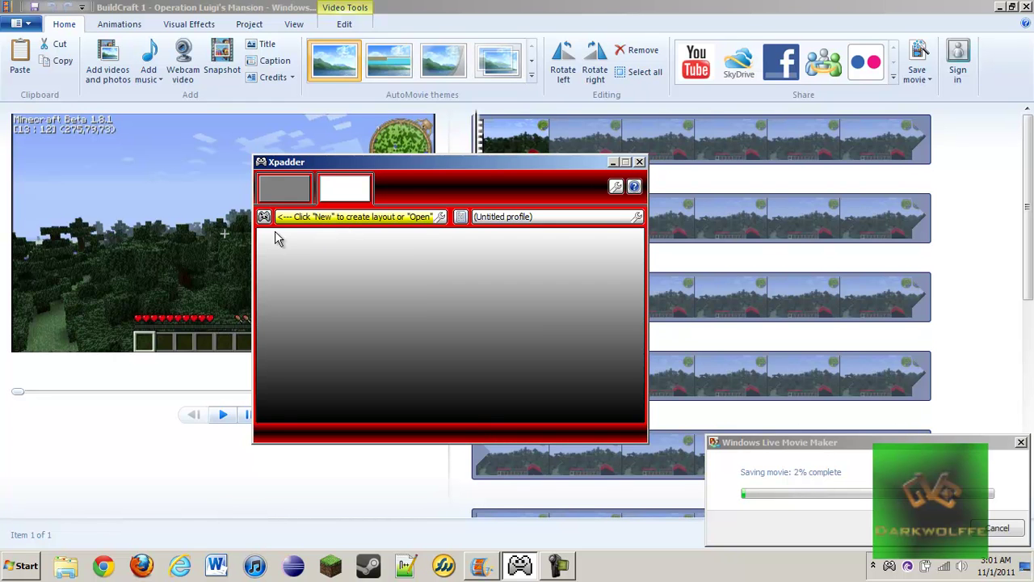
pyautogui.moveTo(247, 117); pyautogui.dragTo(473, 127)
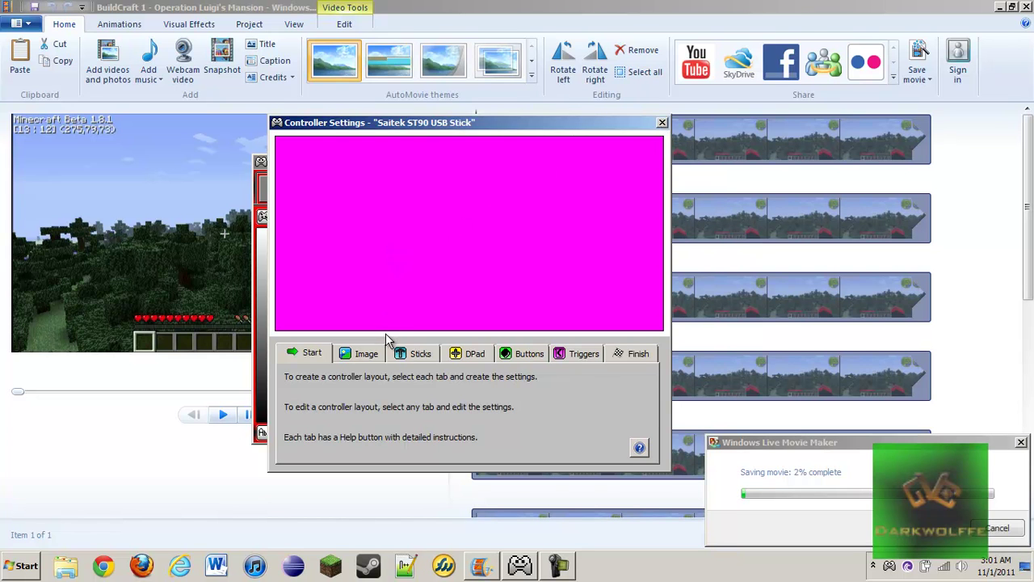
# - Enable Stick 1 in the controller layout, with Axis Y vertical and Axis X horizontal
pyautogui.click(370, 355)
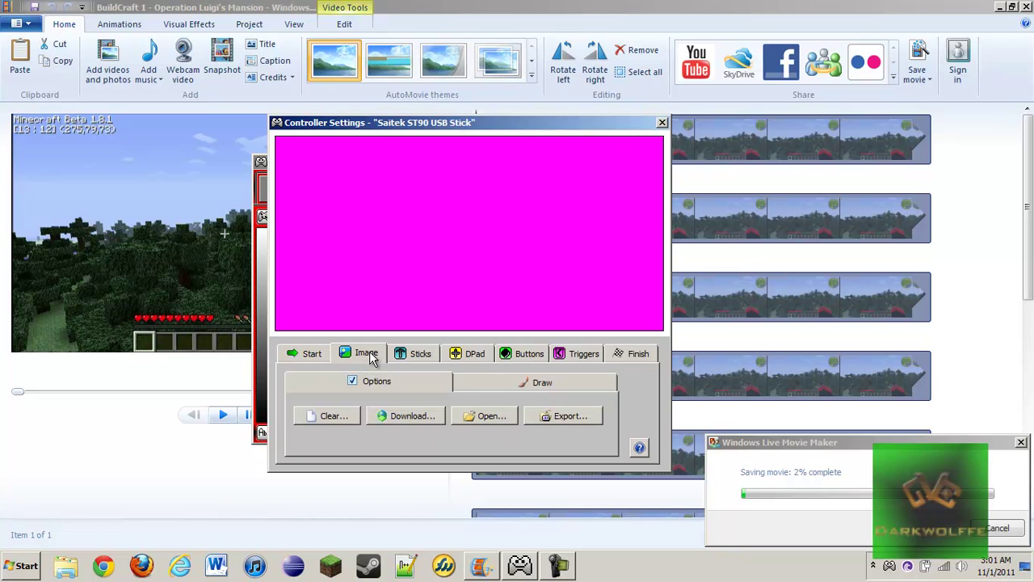
pyautogui.click(415, 357)
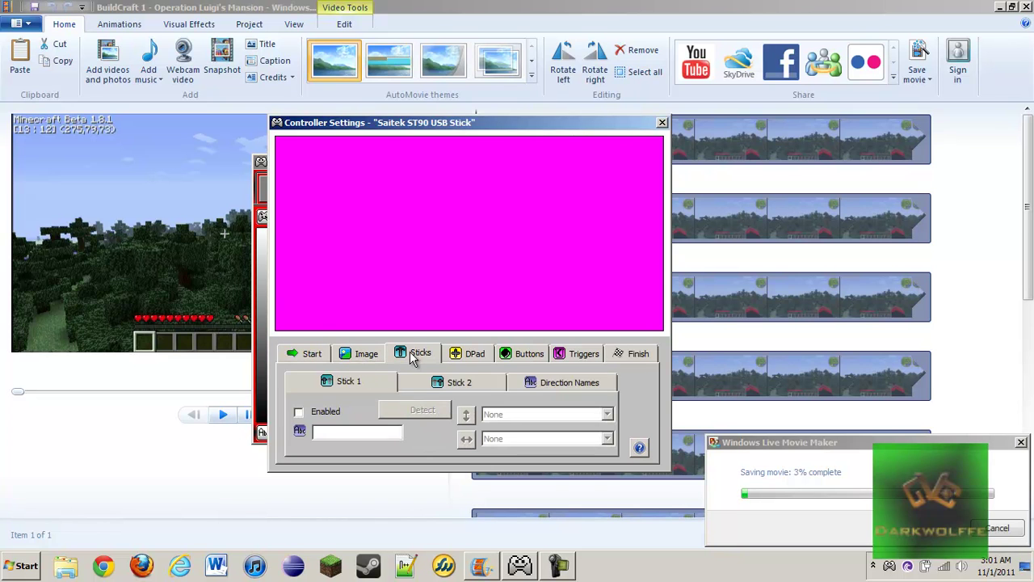
pyautogui.click(299, 412)
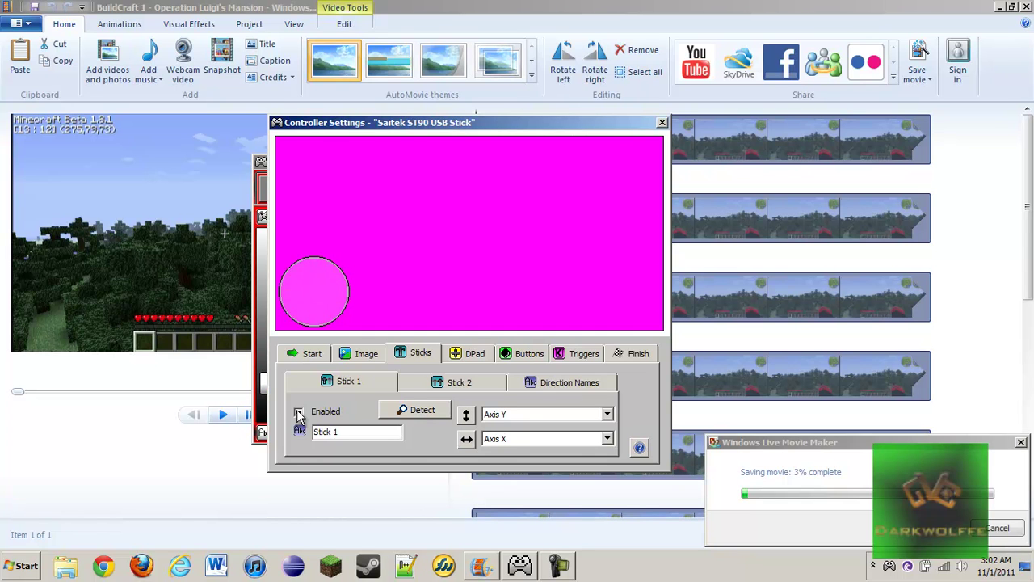
pyautogui.click(299, 413)
# - Add the joystick's three buttons to the layout, leaving the DPad and analog triggers disabled
pyautogui.click(461, 357)
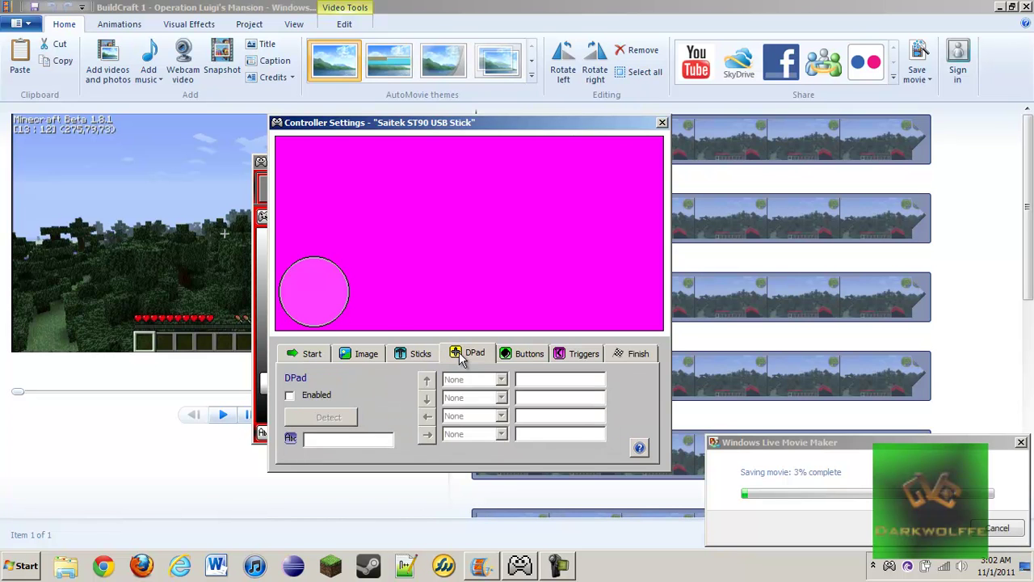
pyautogui.click(529, 360)
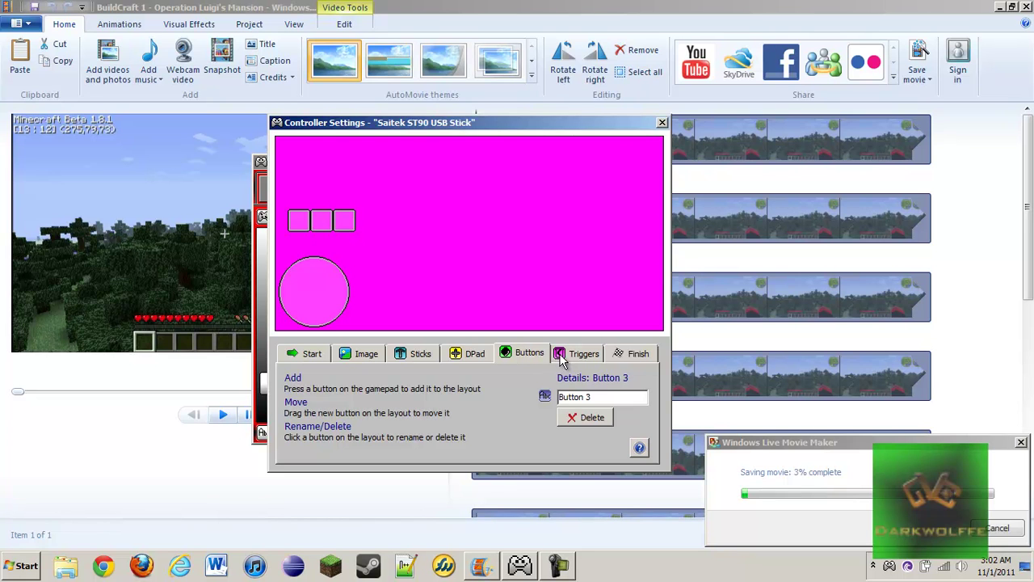
pyautogui.click(563, 355)
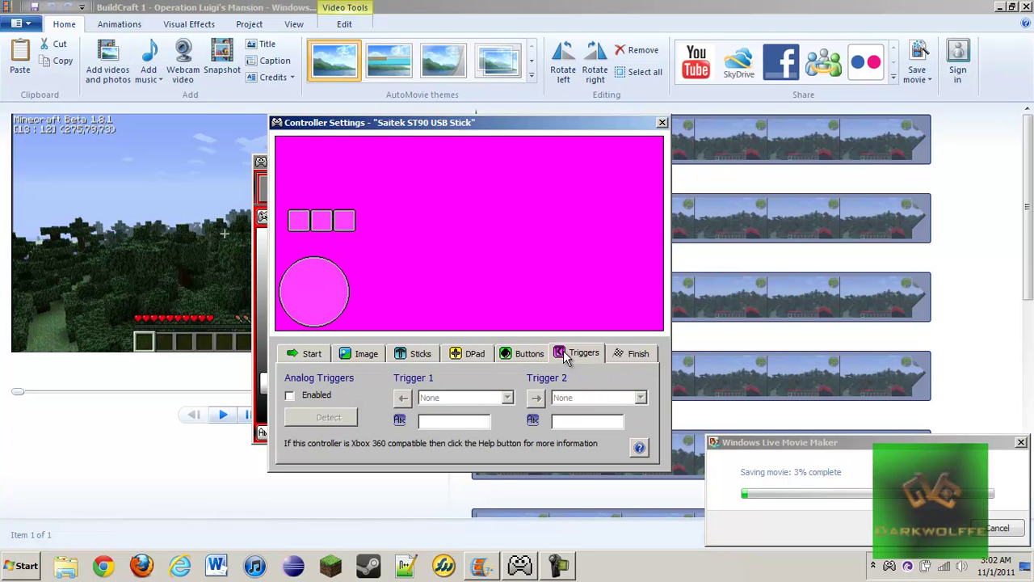
pyautogui.click(618, 357)
# - Arrange the stick at the layout's centre with the three buttons in a triangle directly above it, and close the controller settings
pyautogui.moveTo(317, 302); pyautogui.dragTo(470, 254)
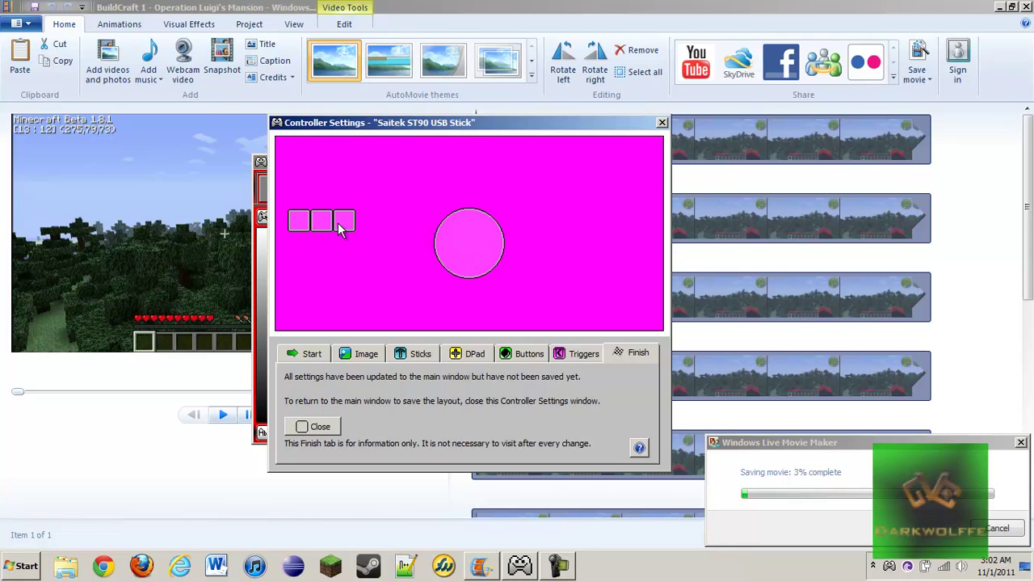
pyautogui.moveTo(341, 228); pyautogui.dragTo(488, 205)
pyautogui.moveTo(324, 230); pyautogui.dragTo(452, 209)
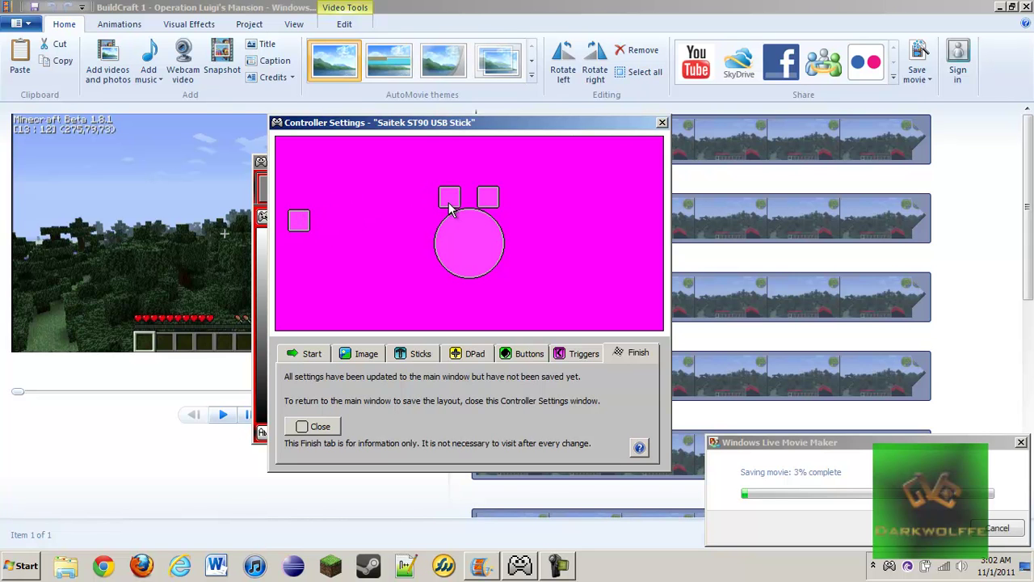
pyautogui.moveTo(302, 230); pyautogui.dragTo(489, 206)
pyautogui.moveTo(468, 247); pyautogui.dragTo(468, 247)
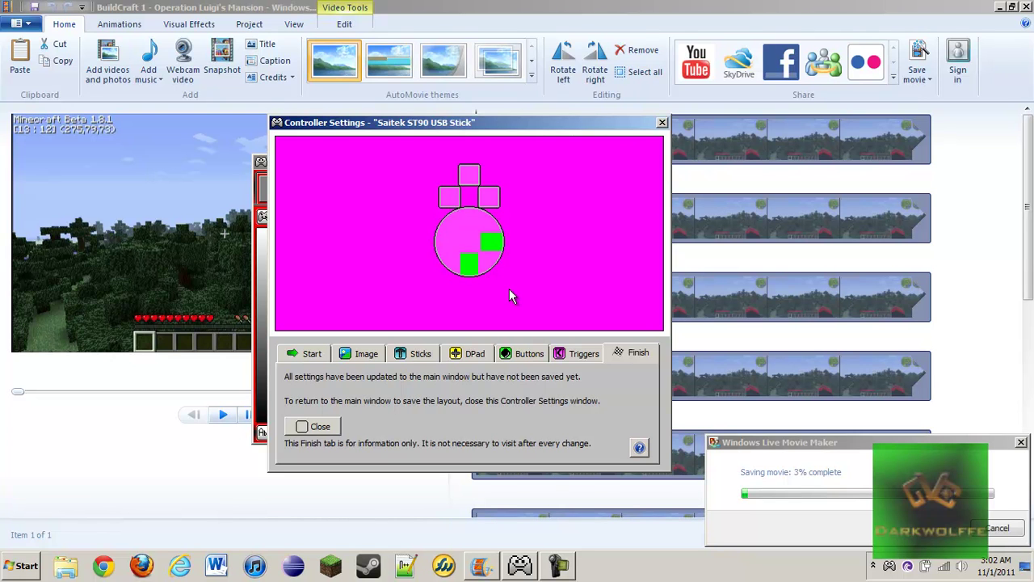
pyautogui.click(313, 427)
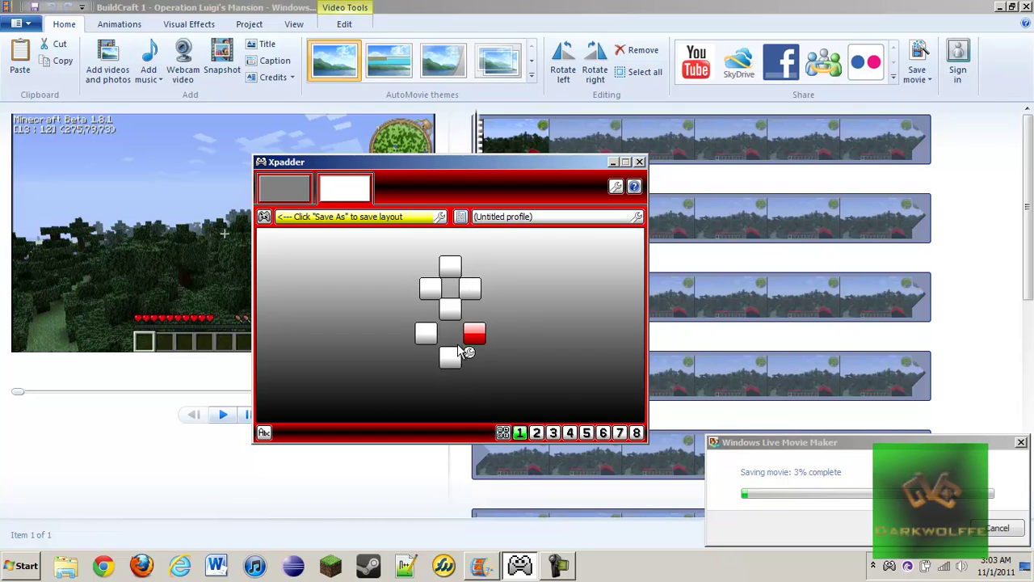
# - Create a new profile and open the assignment window for Button 1
pyautogui.click(461, 217)
pyautogui.click(476, 229)
pyautogui.click(450, 269)
pyautogui.moveTo(607, 201); pyautogui.dragTo(486, 204)
pyautogui.click(723, 241)
pyautogui.click(451, 270)
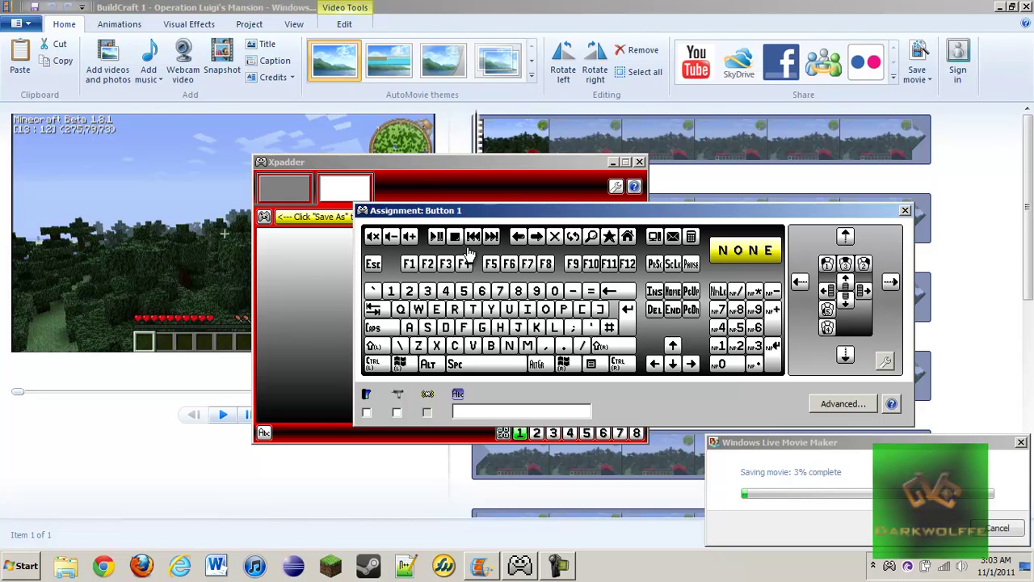
pyautogui.moveTo(488, 221); pyautogui.dragTo(299, 231)
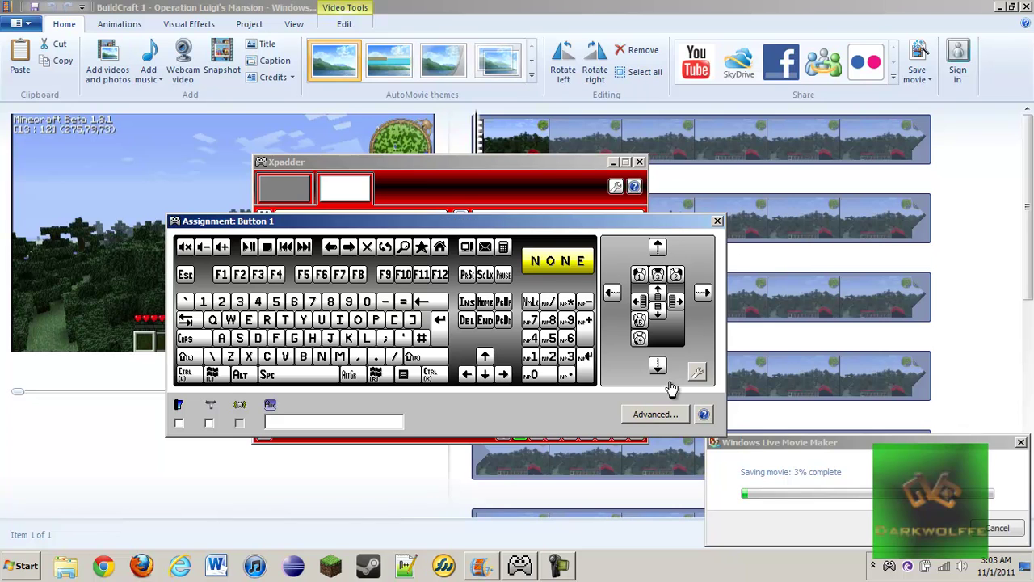
pyautogui.click(179, 424)
pyautogui.click(208, 424)
pyautogui.click(209, 424)
pyautogui.click(179, 423)
pyautogui.click(312, 422)
pyautogui.write('THIDSO:FDS')
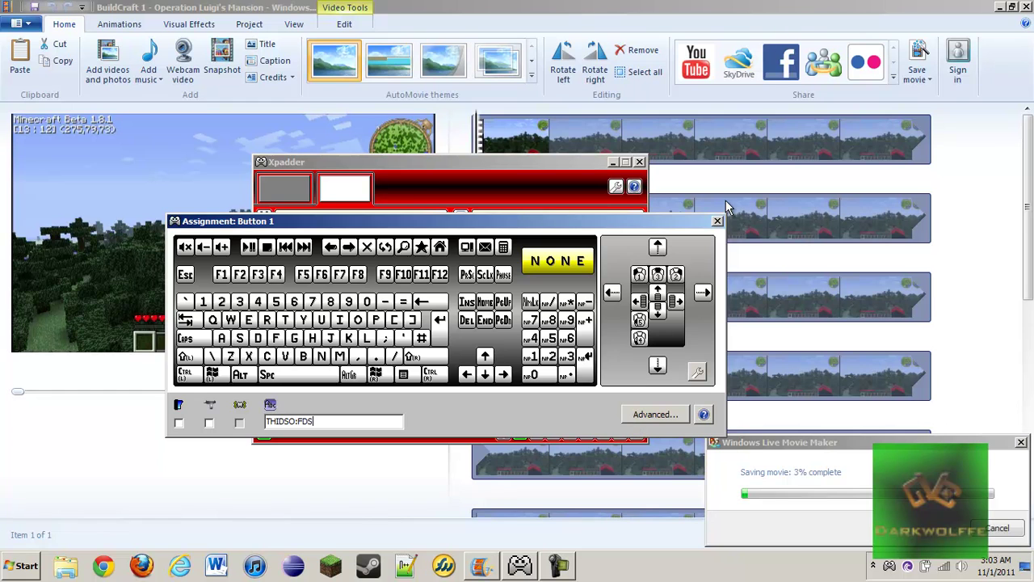
pyautogui.click(717, 221)
pyautogui.click(457, 278)
pyautogui.moveTo(331, 422); pyautogui.dragTo(191, 424)
pyautogui.press('BackSpace')
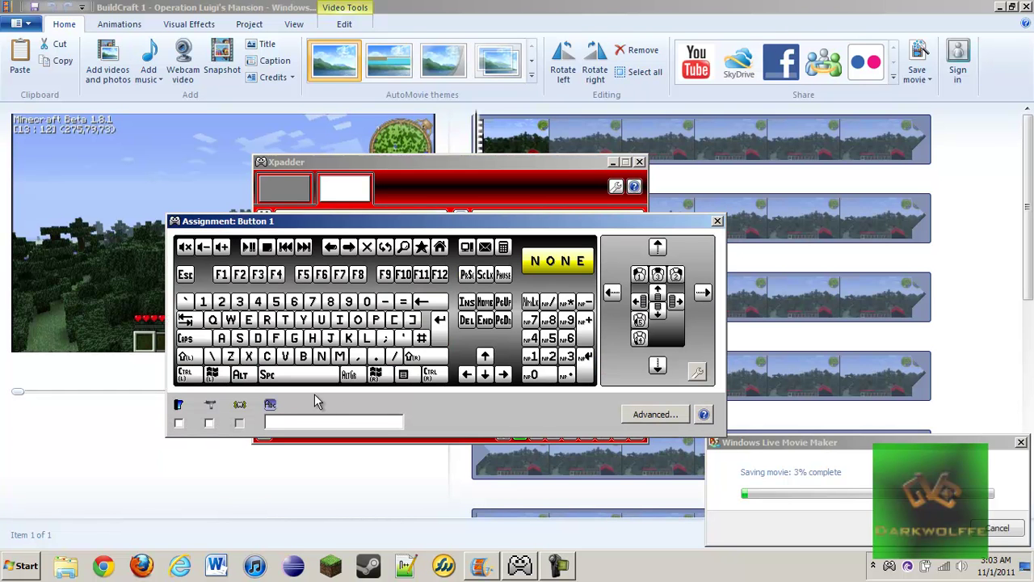
# - Assign mouse button 2 to Button 1, mouse button 1 to Button 2, and the E key to Button 3
pyautogui.click(678, 276)
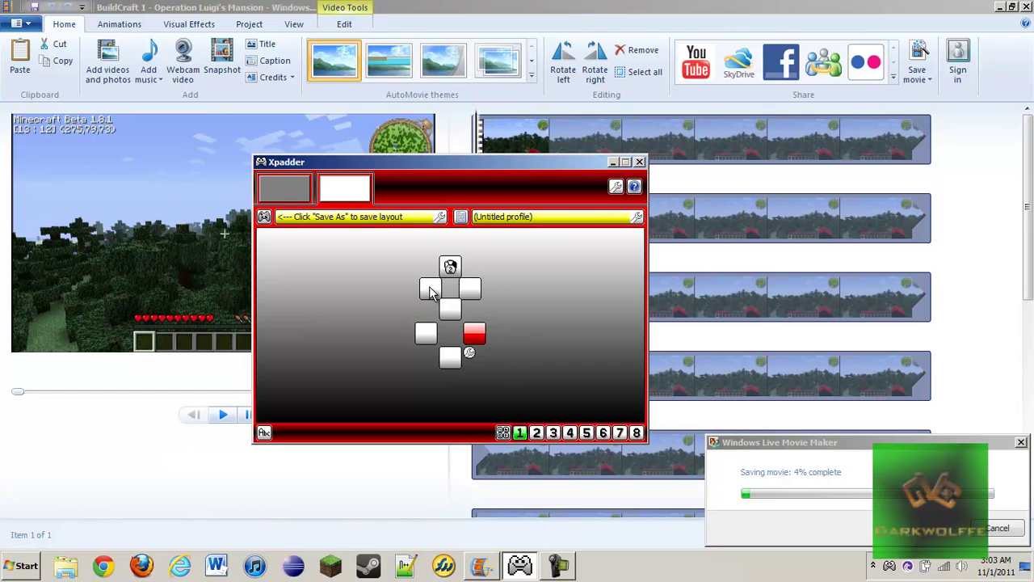
pyautogui.click(430, 292)
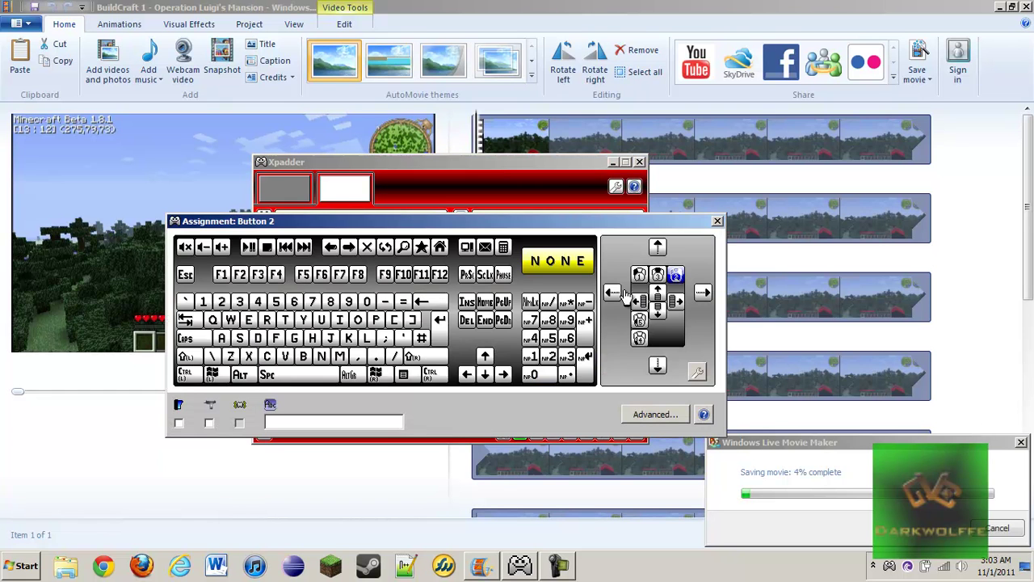
pyautogui.click(639, 283)
pyautogui.click(477, 296)
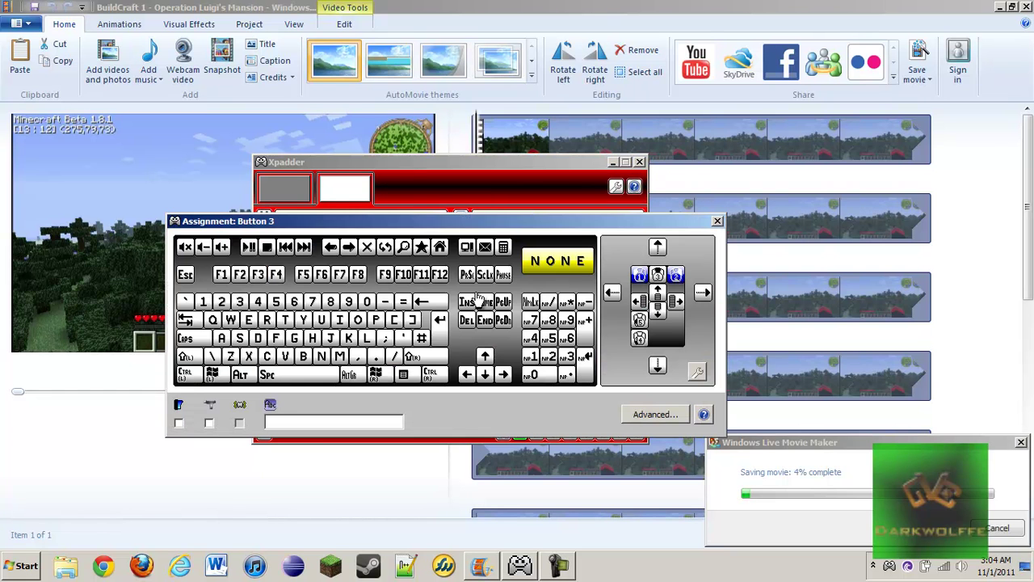
pyautogui.click(251, 321)
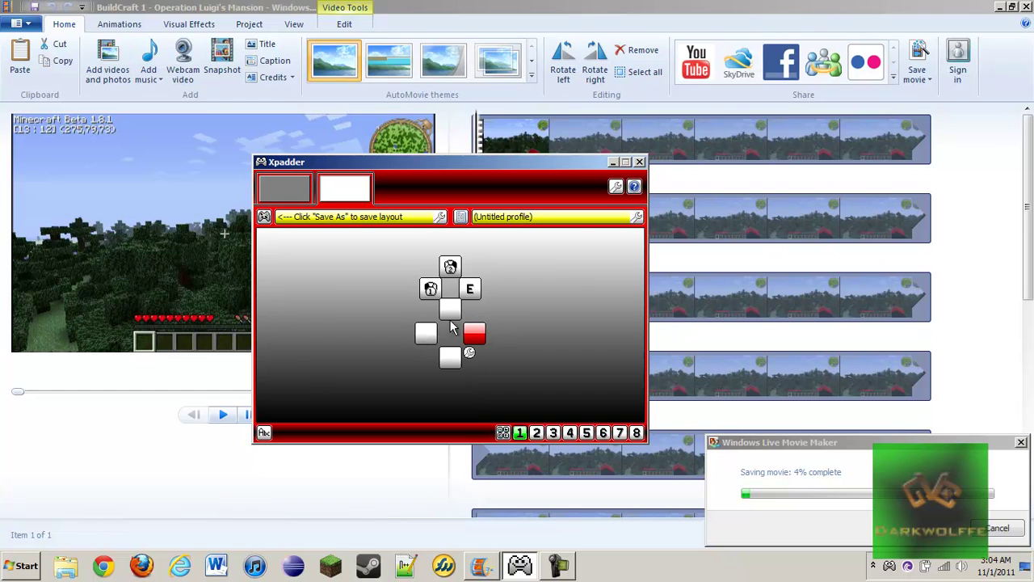
# - Assign the W key to the up direction of Stick 1
pyautogui.click(453, 321)
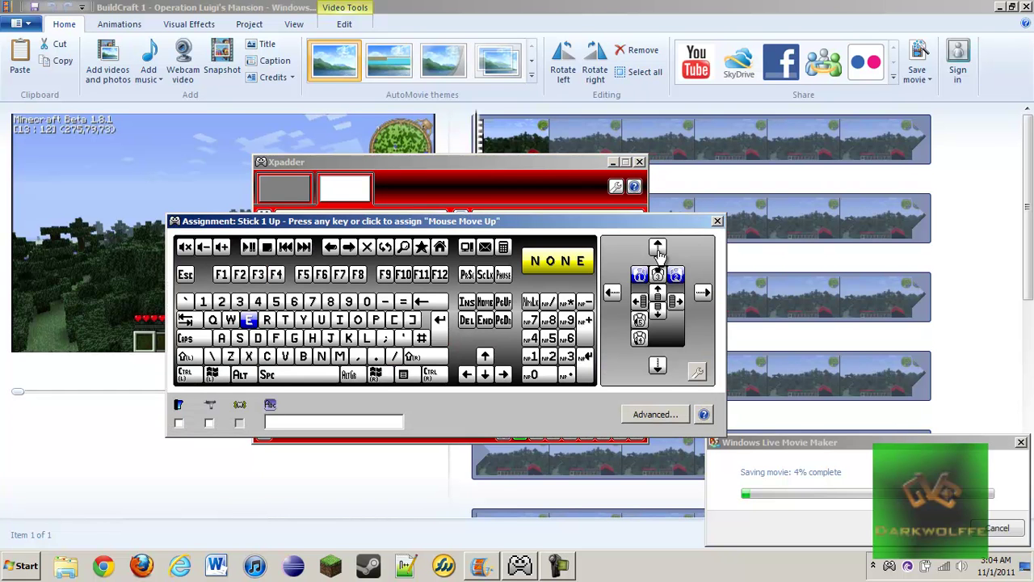
pyautogui.click(231, 320)
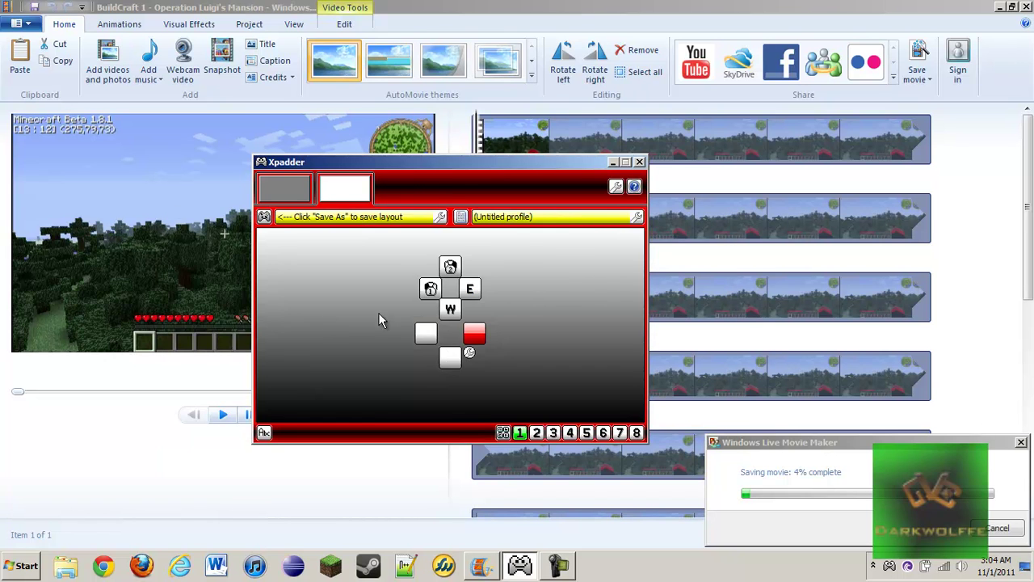
pyautogui.click(427, 337)
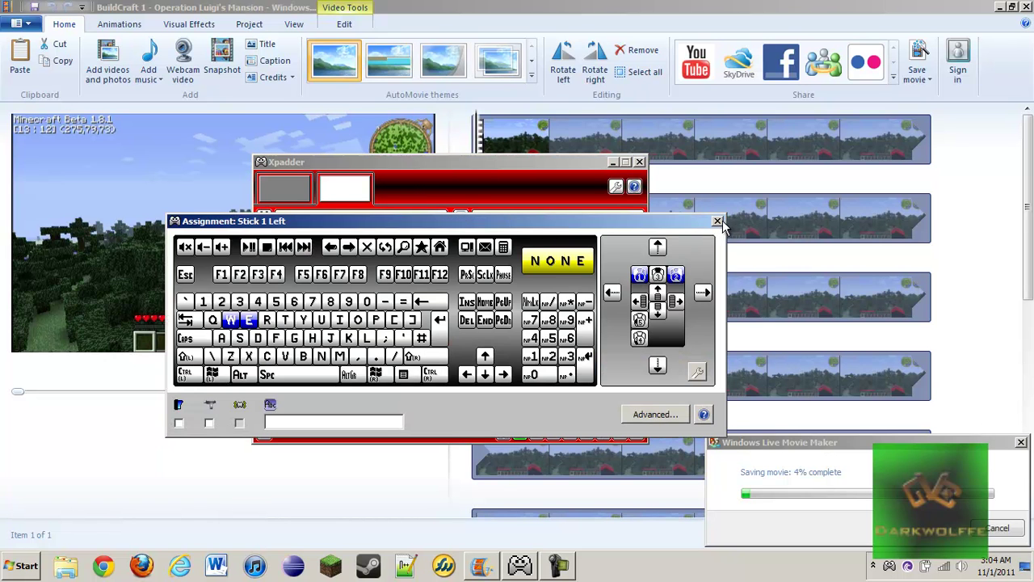
pyautogui.click(720, 223)
# - Assign mouse movement up, left, right and down to the matching directions of Stick 1
pyautogui.click(451, 312)
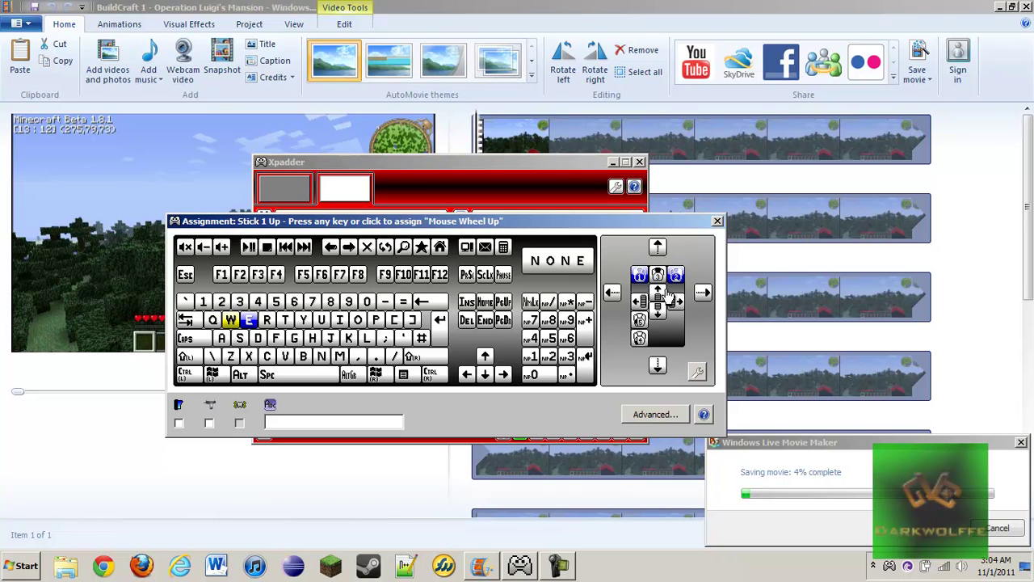
pyautogui.click(658, 246)
pyautogui.click(426, 333)
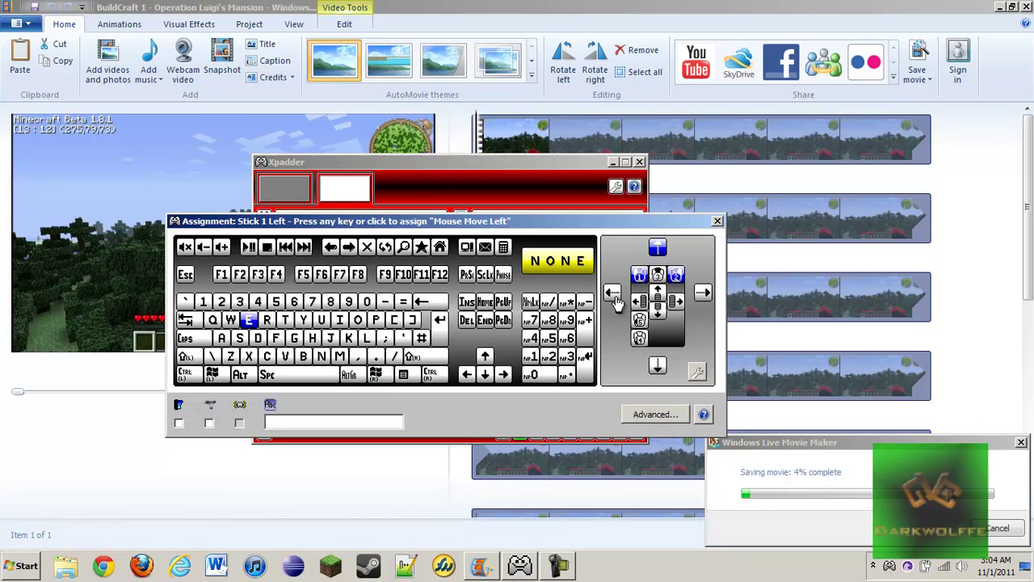
pyautogui.click(613, 292)
pyautogui.click(482, 336)
pyautogui.click(703, 292)
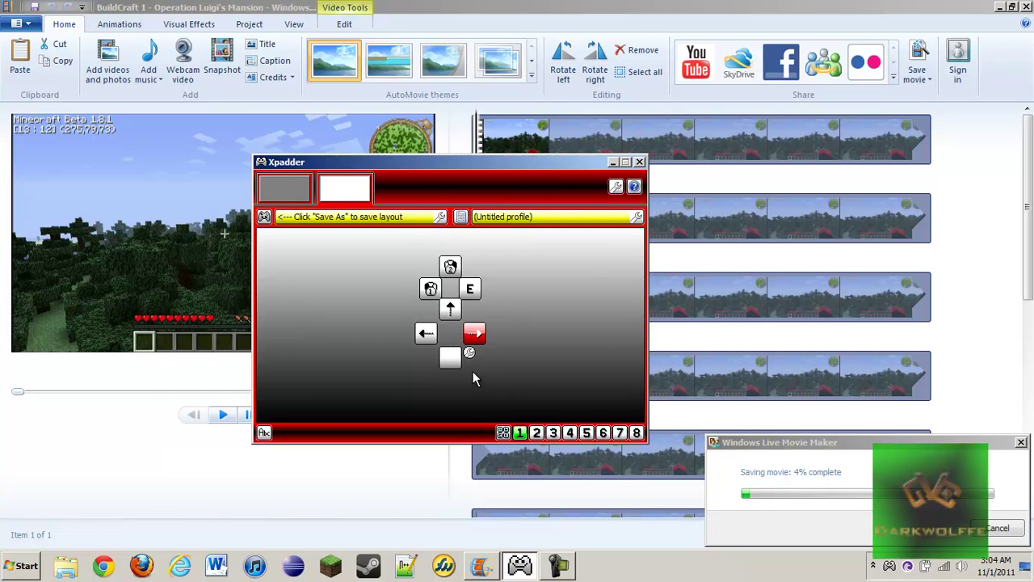
pyautogui.click(452, 359)
pyautogui.click(658, 366)
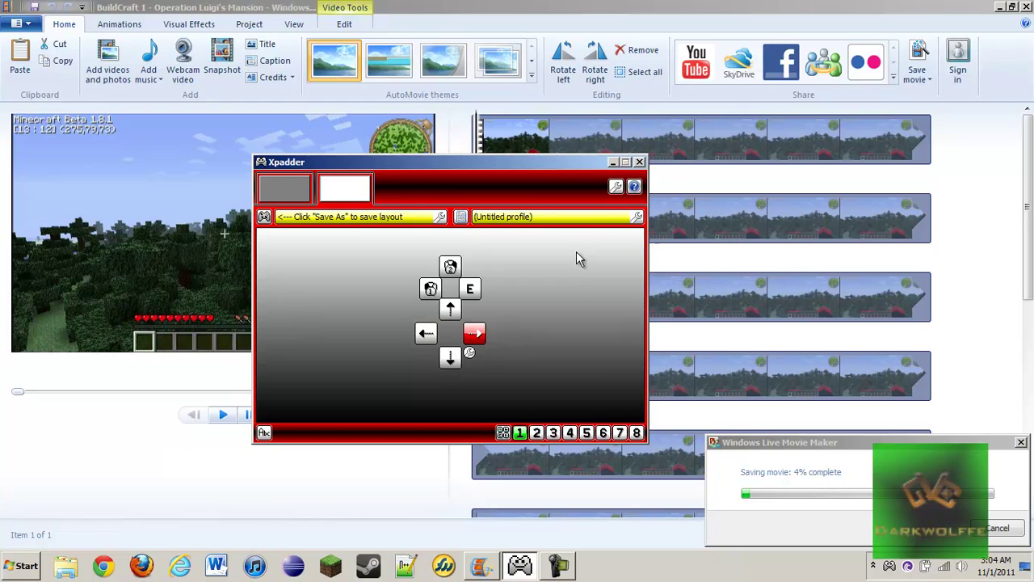
# - Save the current profile under the file name "Minecraft (Saitek ST90)" in the Xpadder folder
pyautogui.click(461, 217)
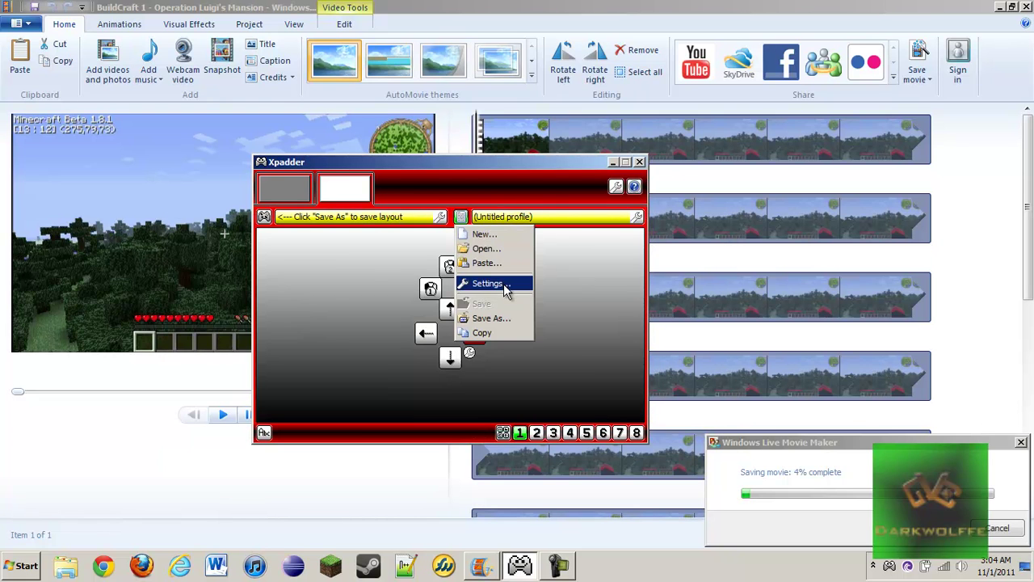
pyautogui.click(501, 318)
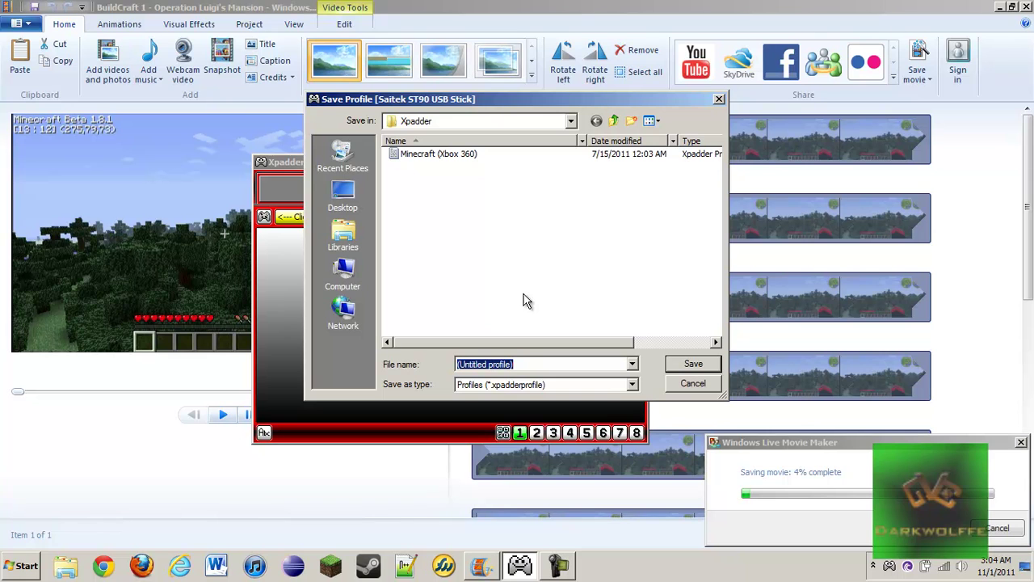
pyautogui.write('Saitek ')
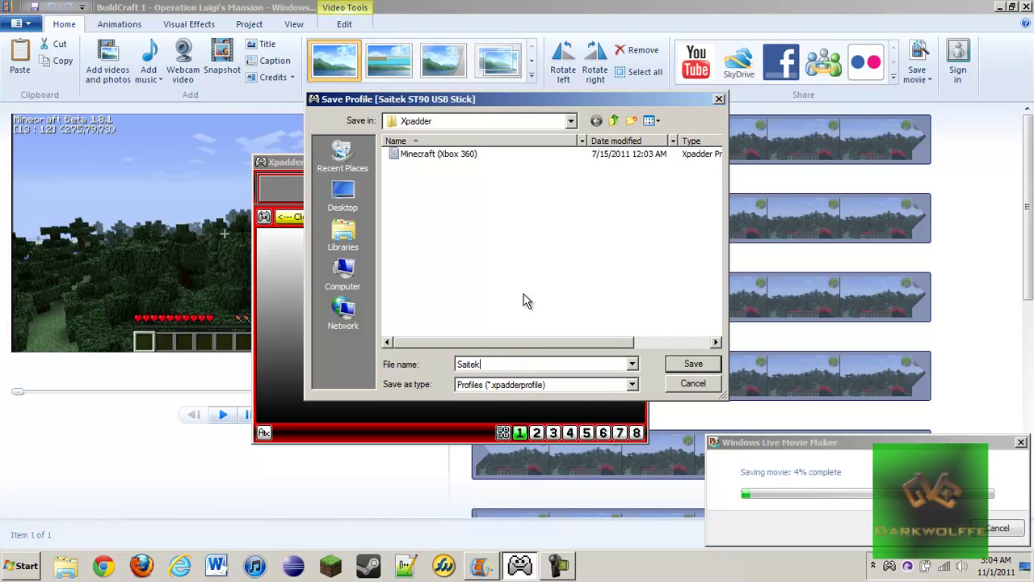
pyautogui.write('ST(')
pyautogui.press('BackSpace')
pyautogui.write('90)')
pyautogui.press('Home')
pyautogui.write('Minecraft')
pyautogui.press('Return')
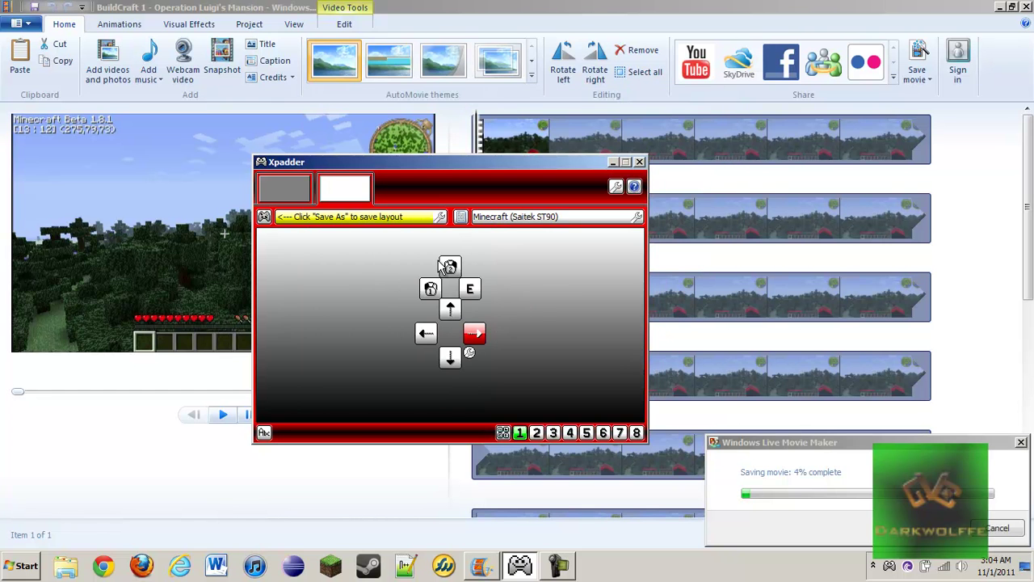
# - Save the controller layout as "Saitek ST90" in the Xpadder folder and accept its automatic controller file selection
pyautogui.moveTo(440, 160); pyautogui.dragTo(699, 95)
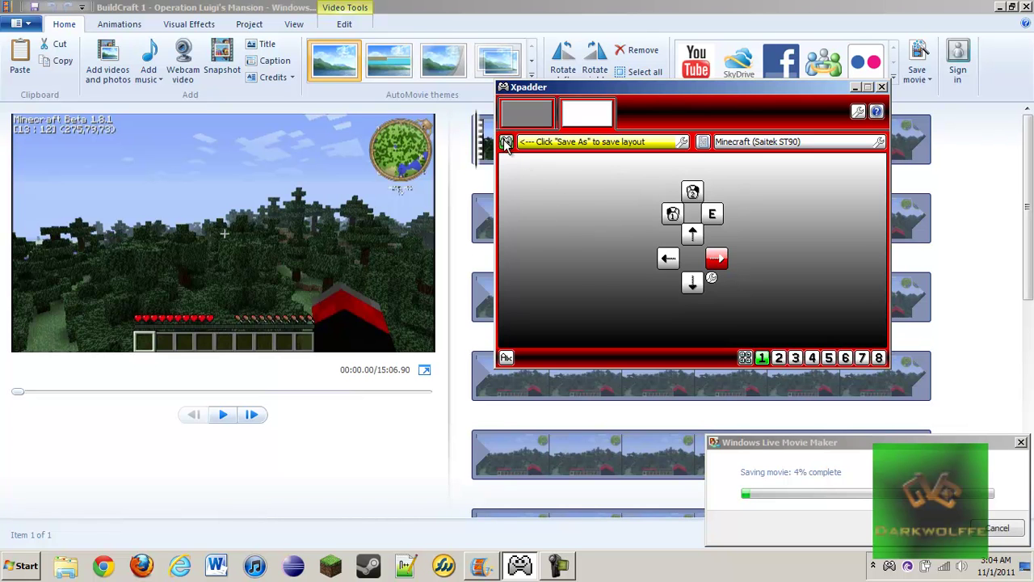
pyautogui.click(505, 142)
pyautogui.click(536, 223)
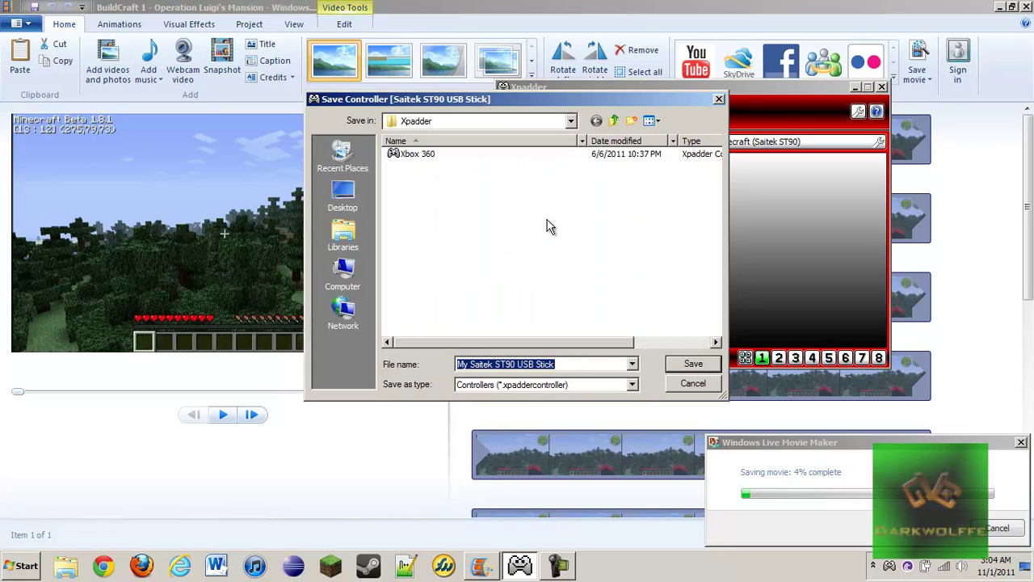
pyautogui.write('Saitek ')
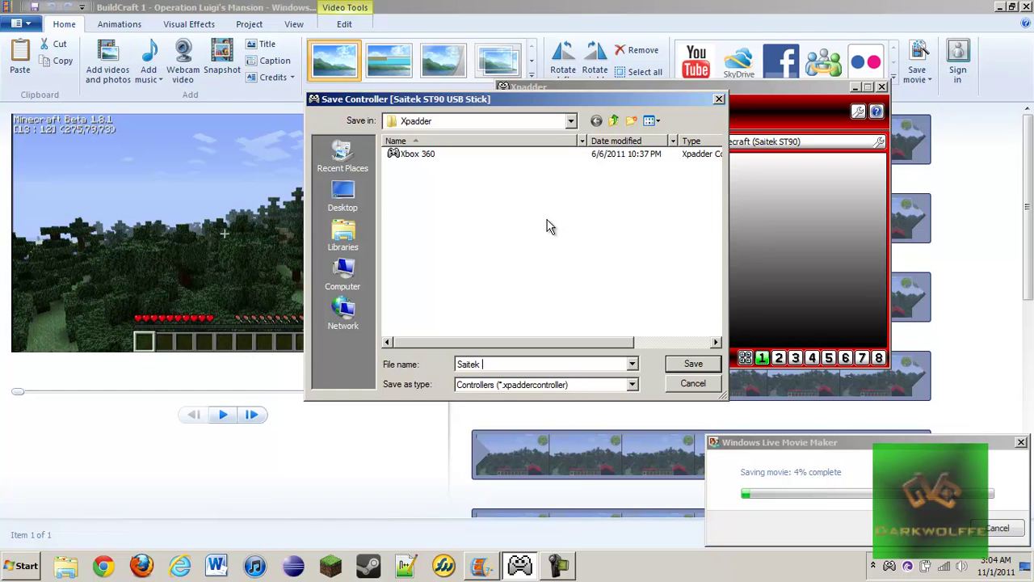
pyautogui.write('ST90')
pyautogui.press('Return')
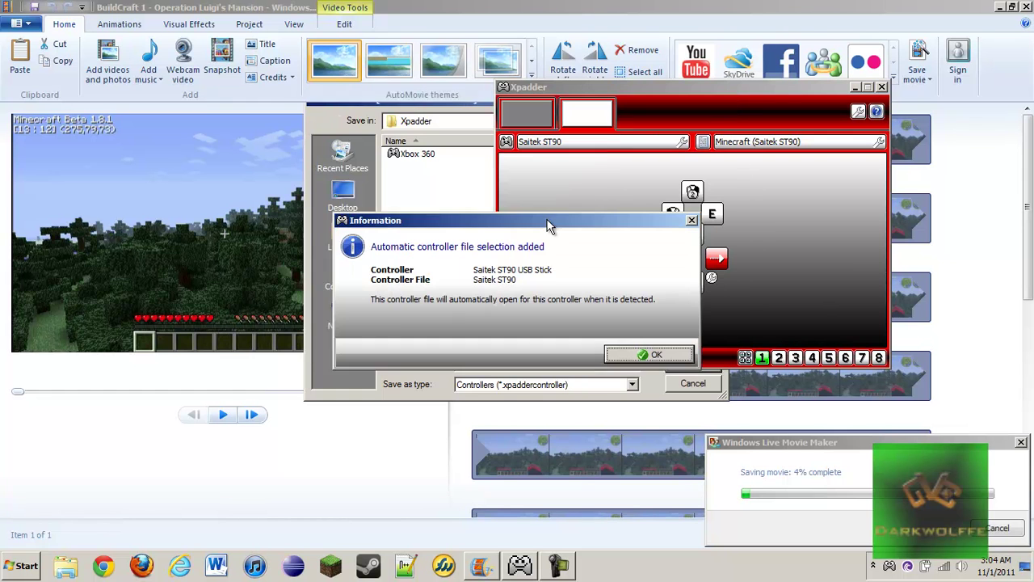
pyautogui.click(651, 354)
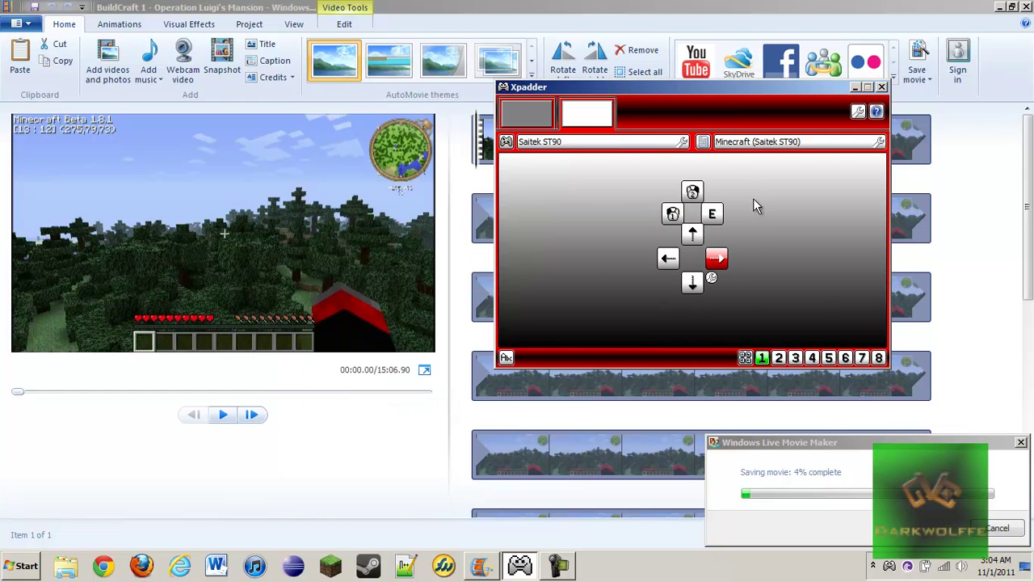
# - Display the Xbox 360 controller with its Minecraft profile
pyautogui.moveTo(722, 94); pyautogui.dragTo(441, 127)
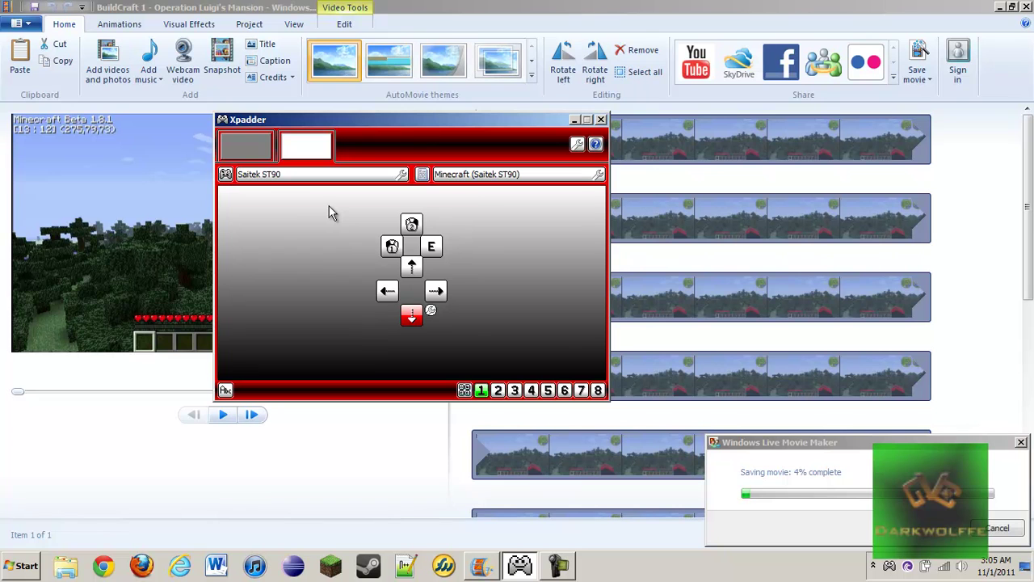
pyautogui.click(246, 147)
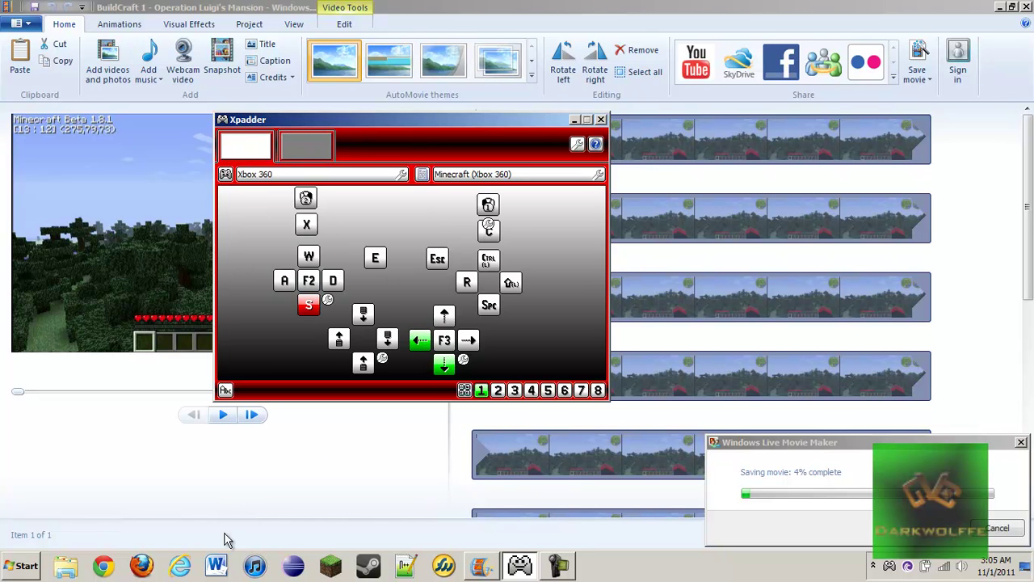
pyautogui.rightClick(4, 564)
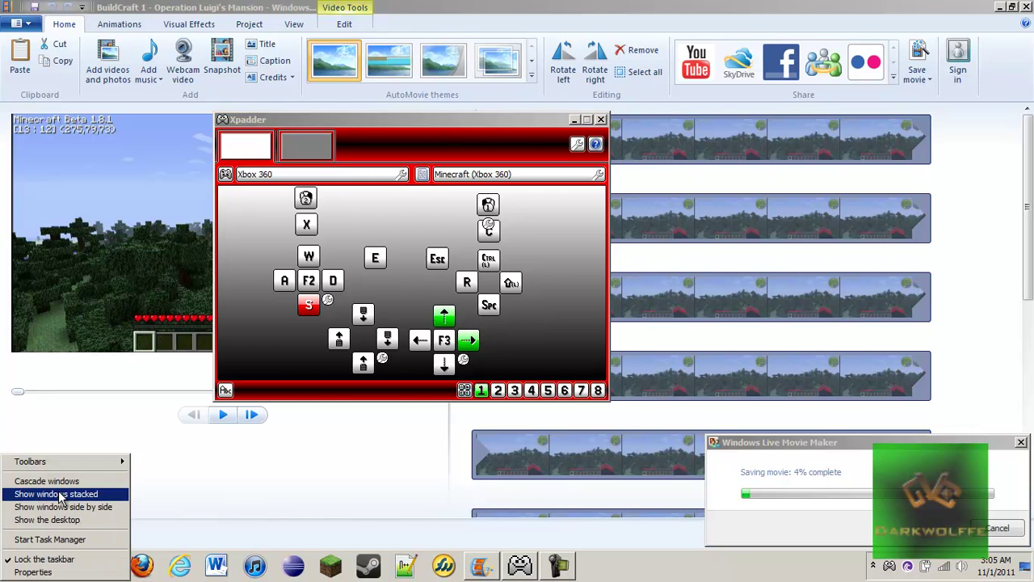
pyautogui.click(143, 469)
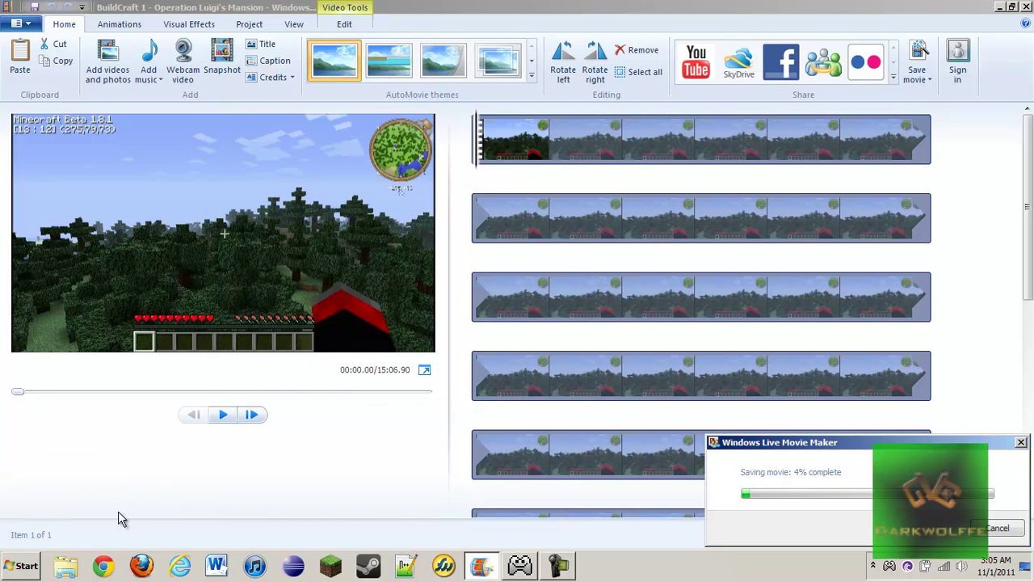
pyautogui.click(19, 563)
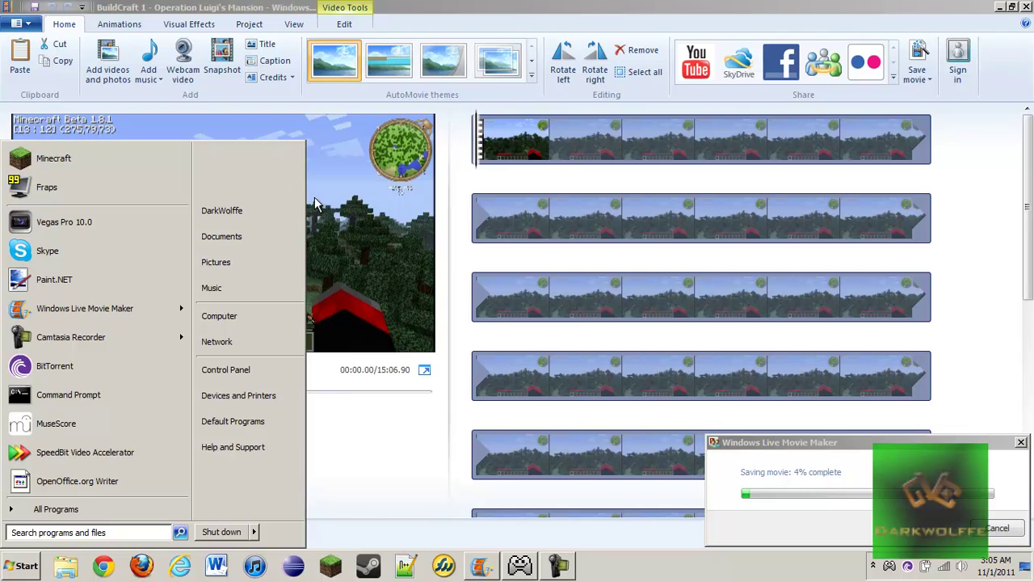
pyautogui.click(509, 6)
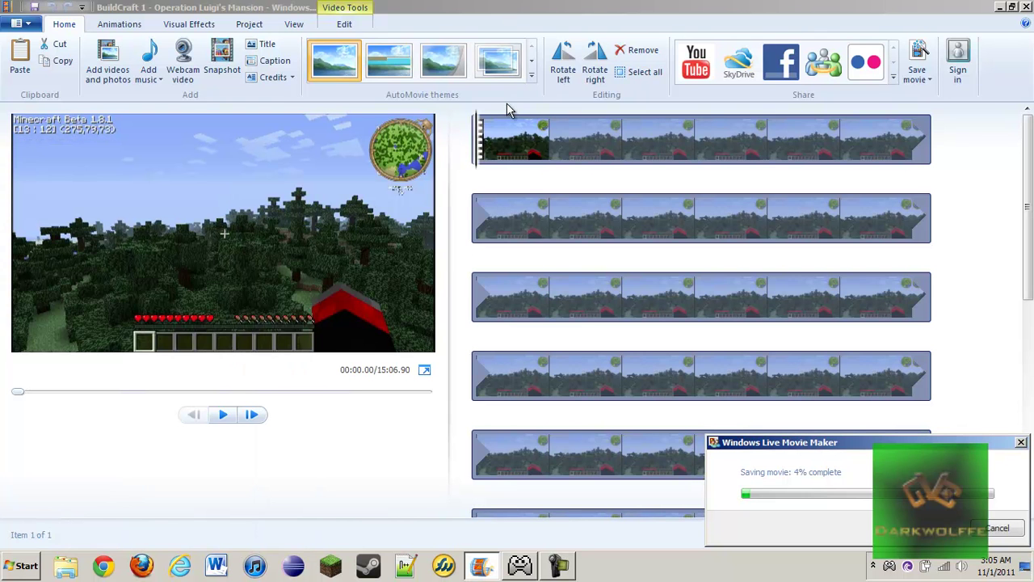
# - Return to Xpadder and view the Saitek ST90 mapping, followed by the Xbox 360 mapping
pyautogui.click(522, 563)
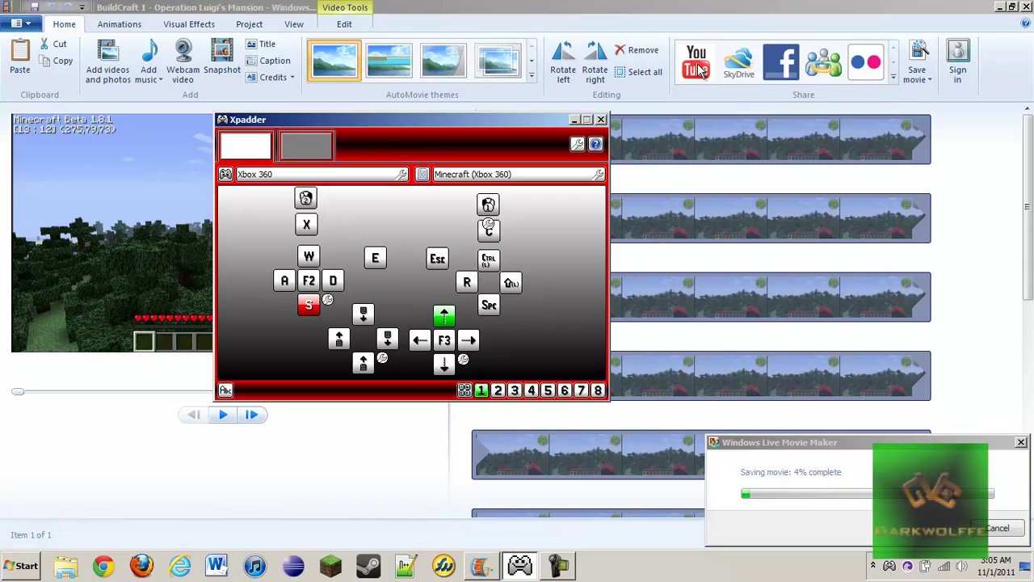
pyautogui.click(300, 144)
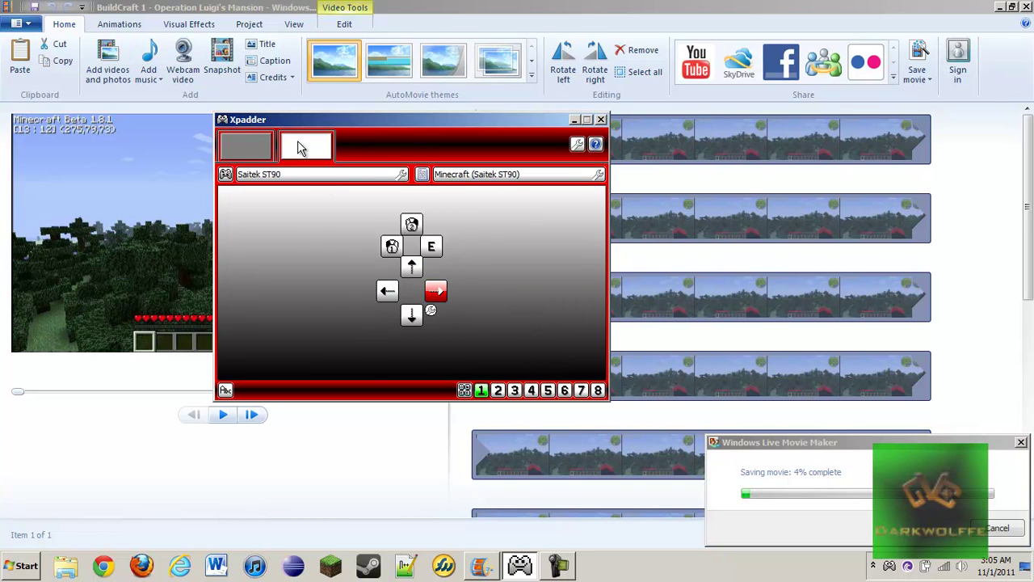
pyautogui.click(258, 152)
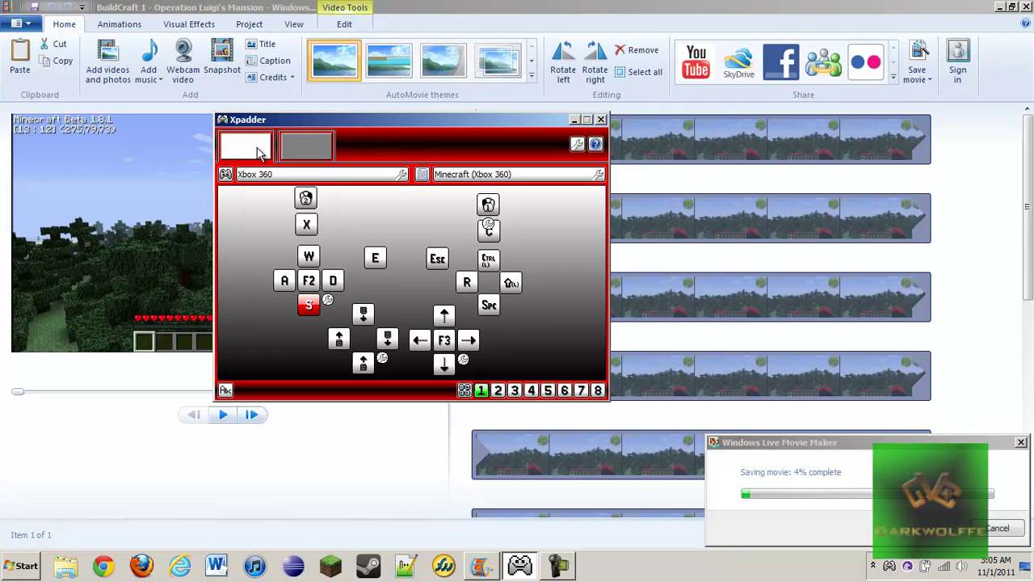